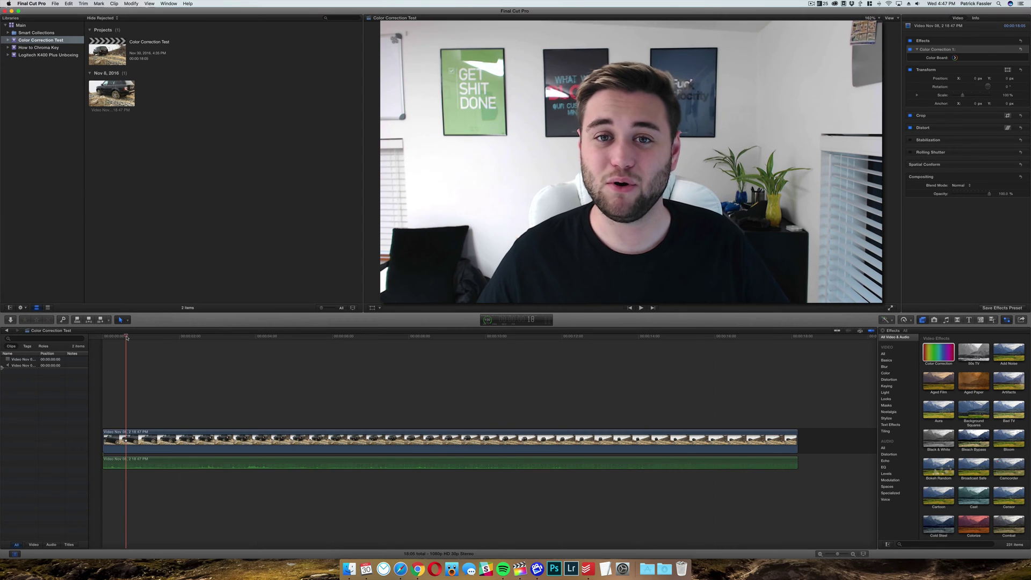
Step: Preview the Range Rover clip, select it, and park the playhead near 7:23
{"action": "left_click_drag", "start_coordinate": [127, 336], "coordinate": [194, 337]}
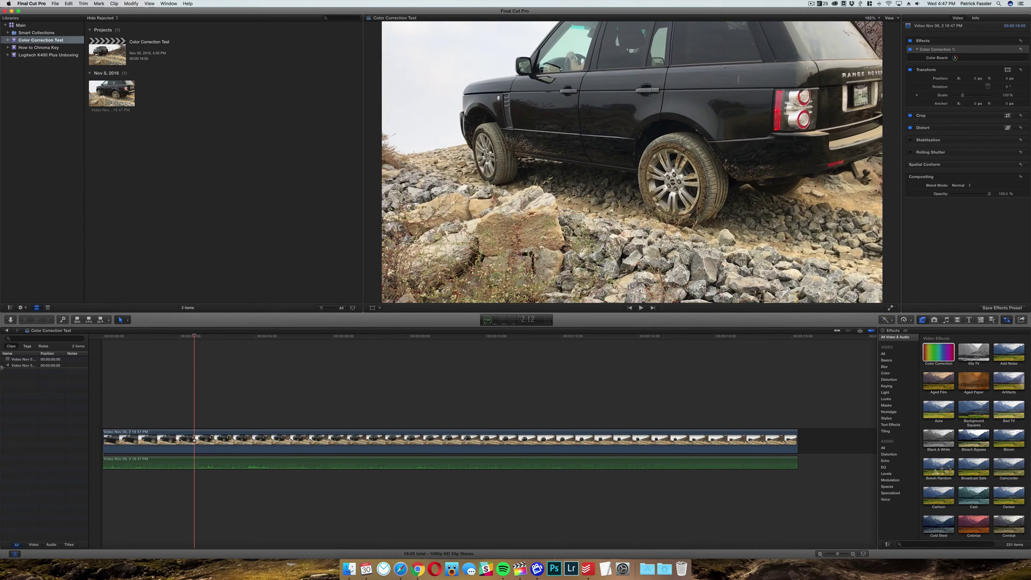
{"action": "left_click", "coordinate": [146, 398]}
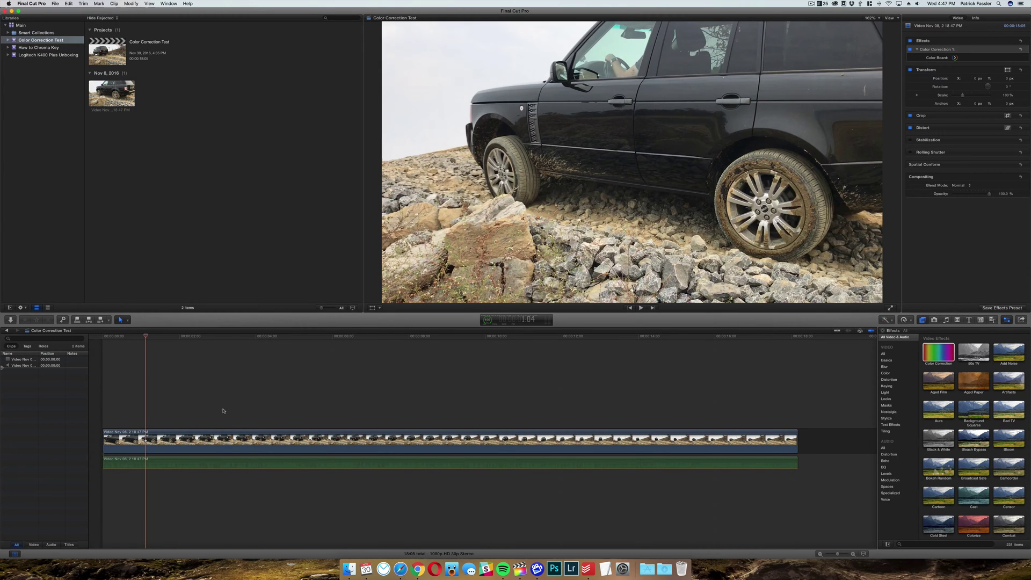
{"action": "left_click", "coordinate": [224, 410]}
{"action": "key", "text": "super+a"}
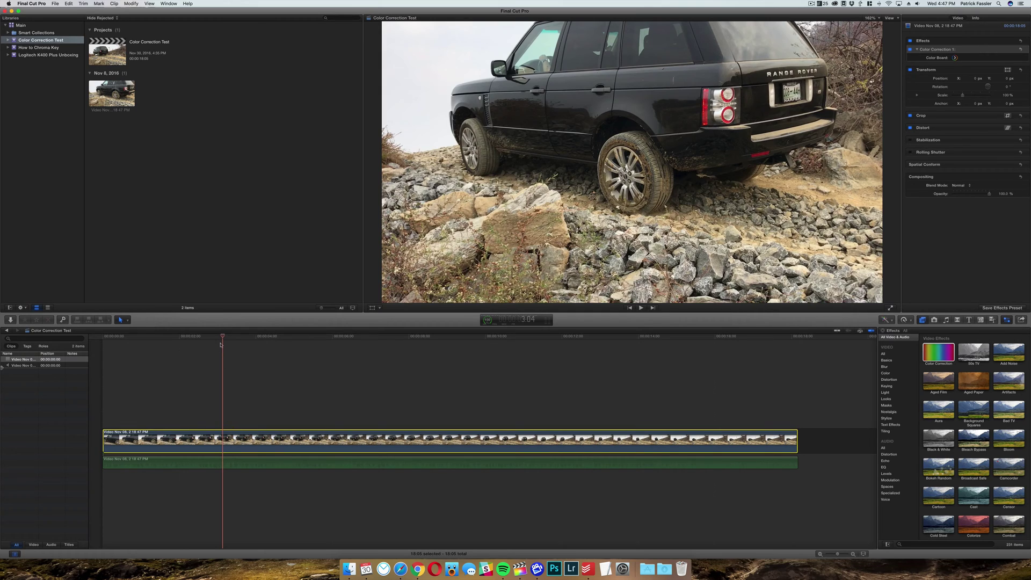
{"action": "left_click_drag", "start_coordinate": [220, 344], "coordinate": [401, 344]}
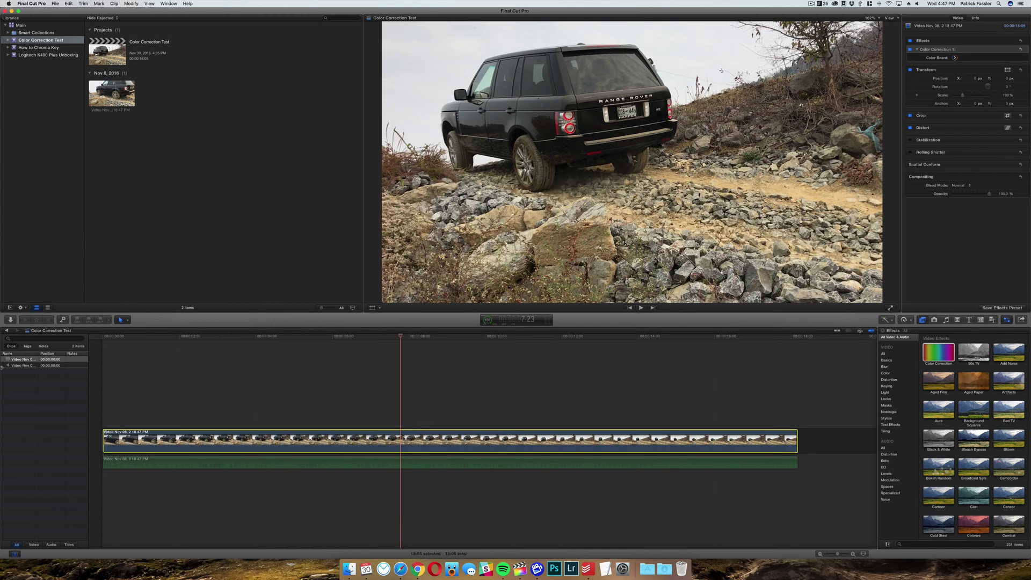
{"action": "key", "text": "r"}
{"action": "left_click", "coordinate": [404, 437]}
{"action": "left_click", "coordinate": [489, 437]}
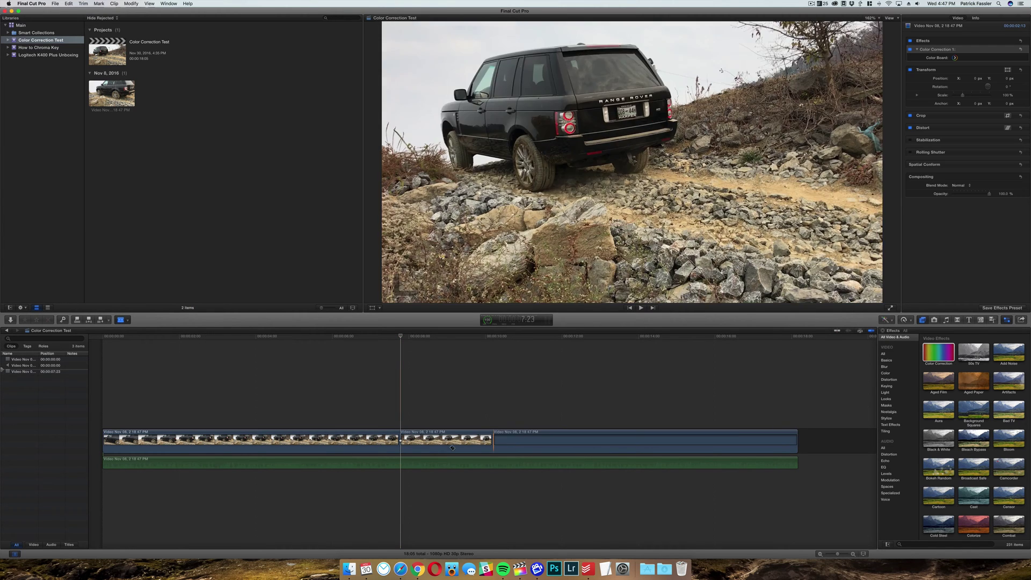
{"action": "key", "text": "a"}
{"action": "left_click", "coordinate": [462, 441]}
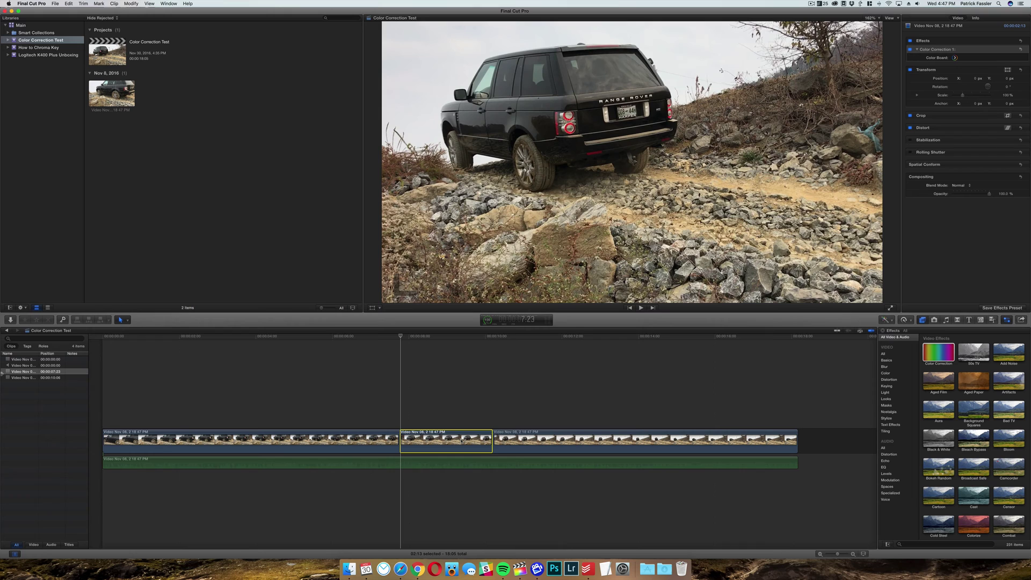
{"action": "key", "text": "super+z"}
{"action": "key", "text": "super+z"}
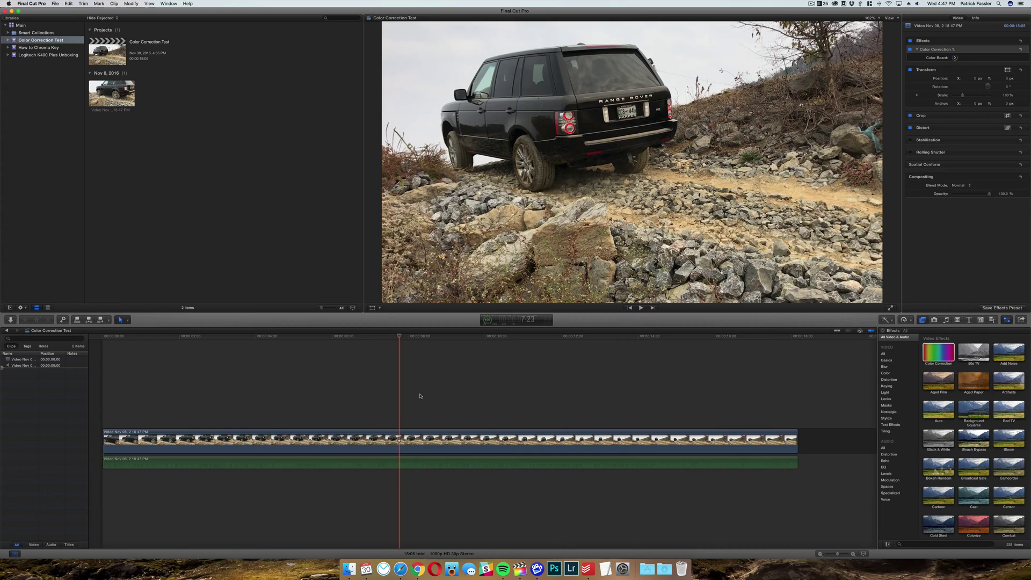
{"action": "left_click", "coordinate": [424, 444]}
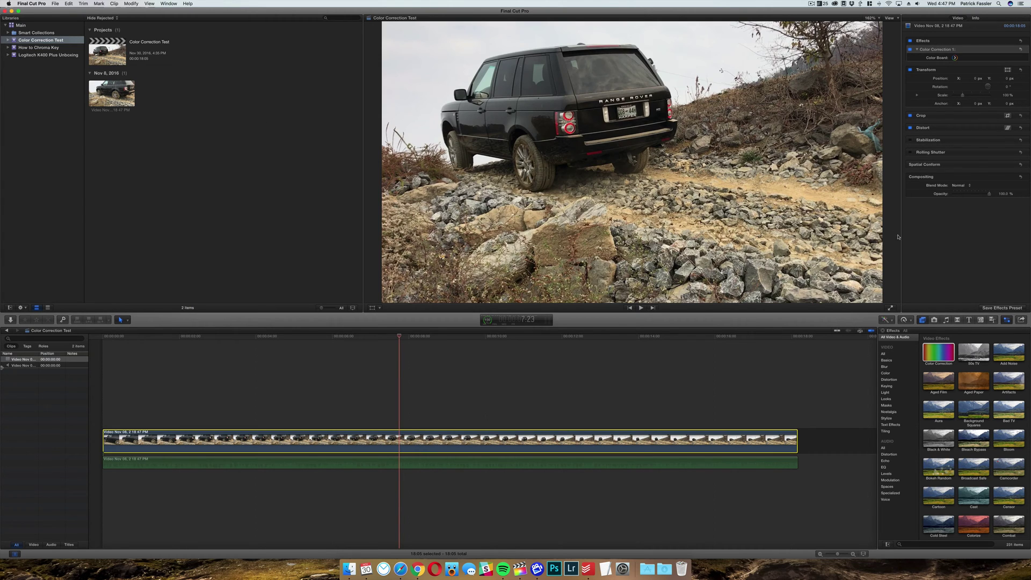
{"action": "left_click", "coordinate": [1006, 320]}
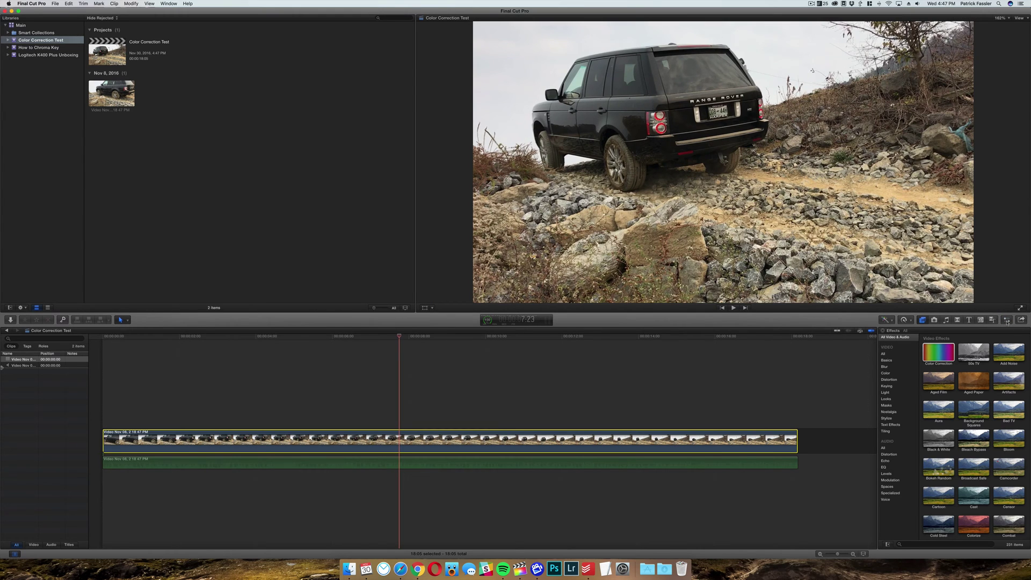
{"action": "left_click", "coordinate": [1007, 320]}
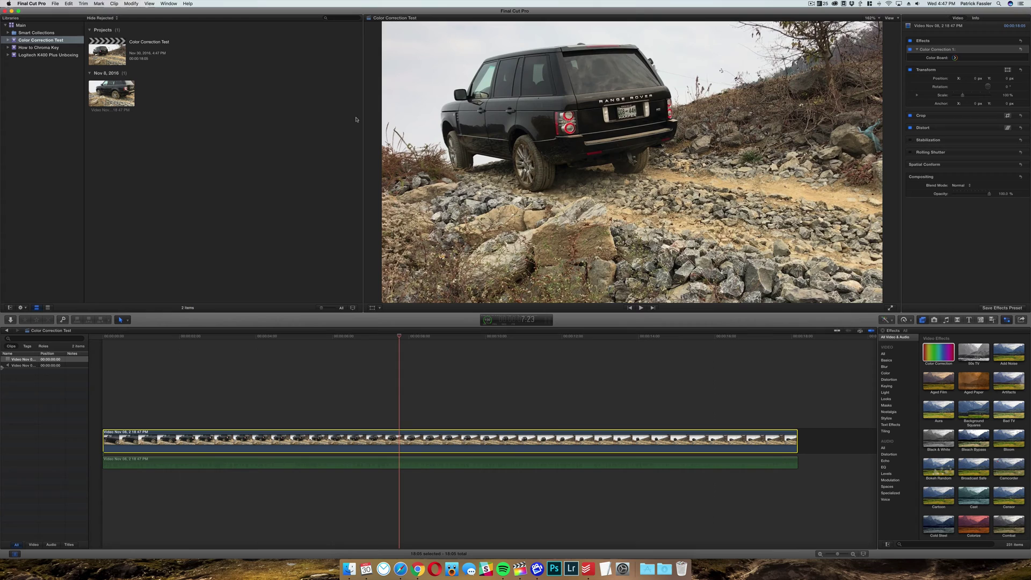
{"action": "left_click", "coordinate": [169, 3]}
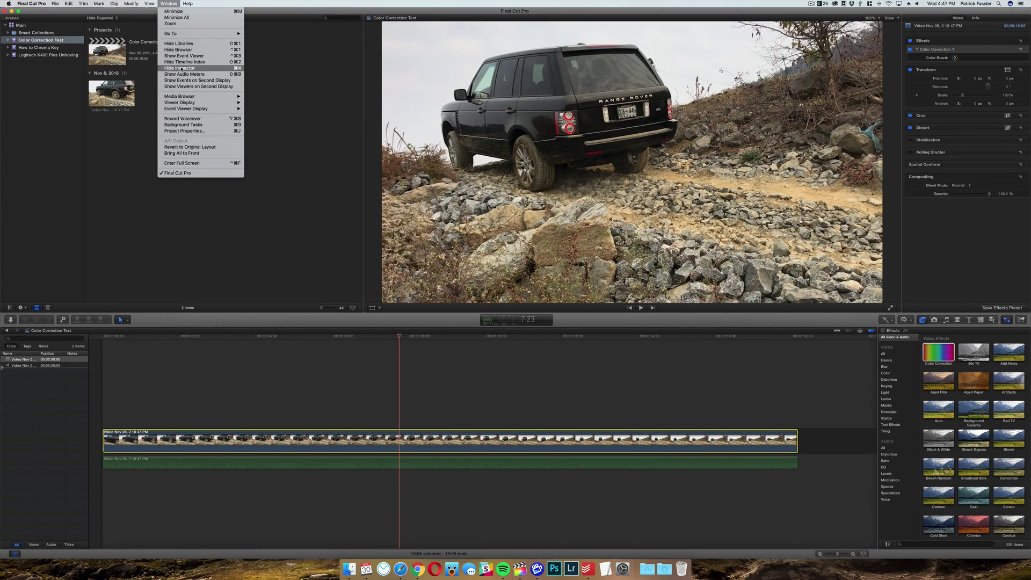
{"action": "left_click", "coordinate": [169, 2]}
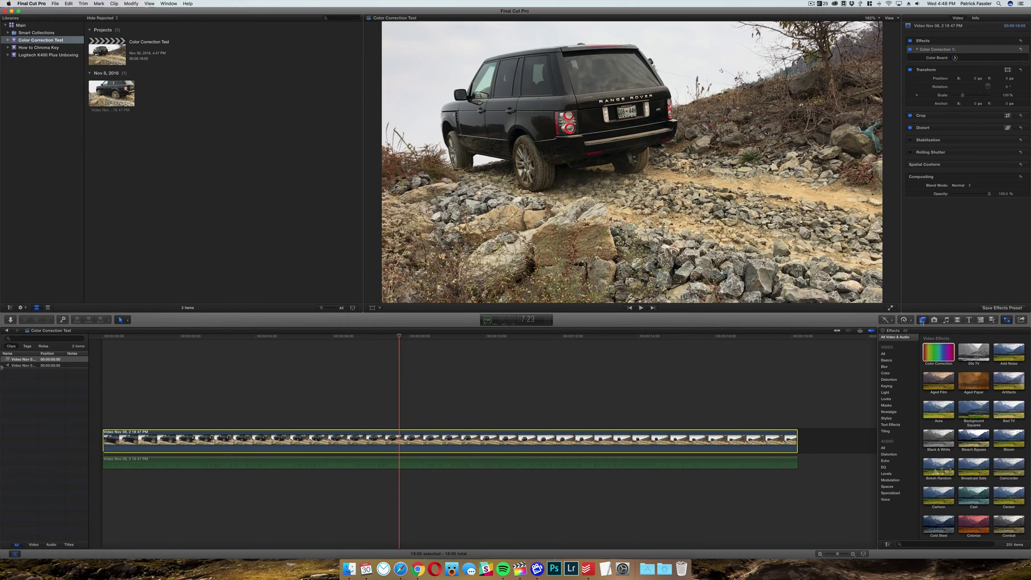
Step: Add a second Color Correction effect, disable it, and open Color Correction 1's Color Board
{"action": "left_click_drag", "start_coordinate": [940, 355], "coordinate": [419, 434]}
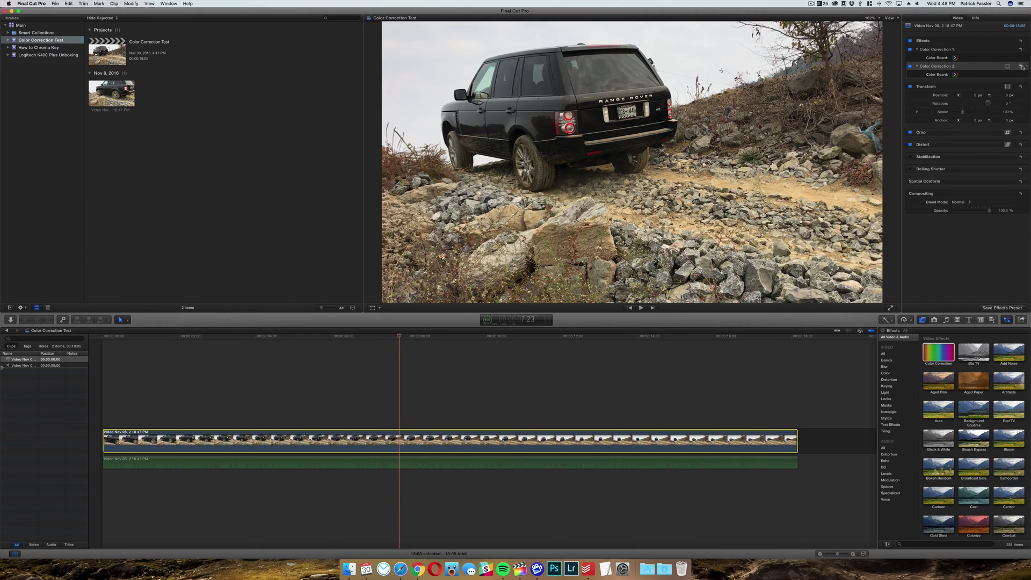
{"action": "left_click", "coordinate": [910, 66]}
{"action": "left_click", "coordinate": [955, 58]}
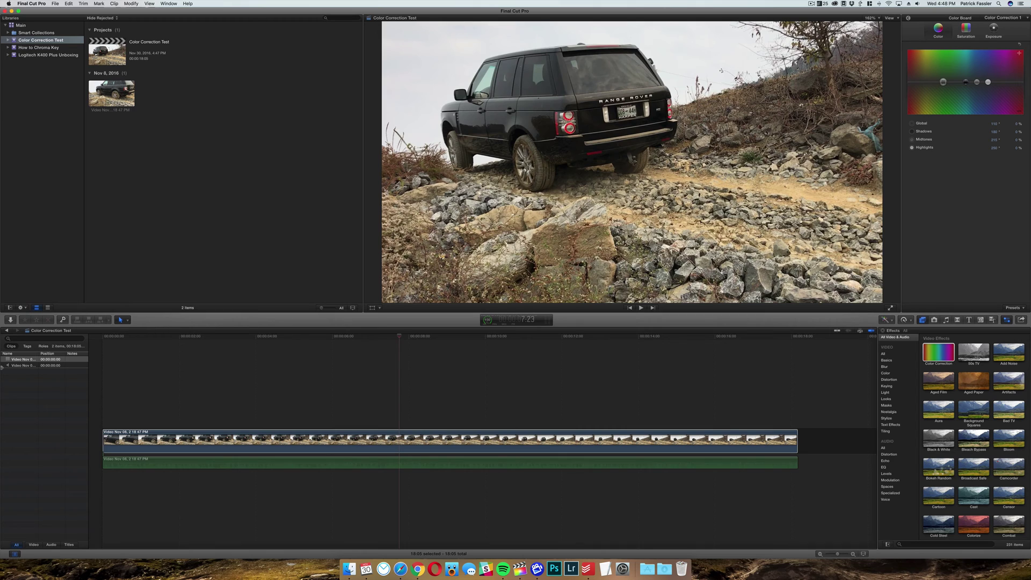
Step: Shift the Global colour puck to 55°, then pull it back to a faint -3%
{"action": "left_click_drag", "start_coordinate": [943, 82], "coordinate": [925, 50]}
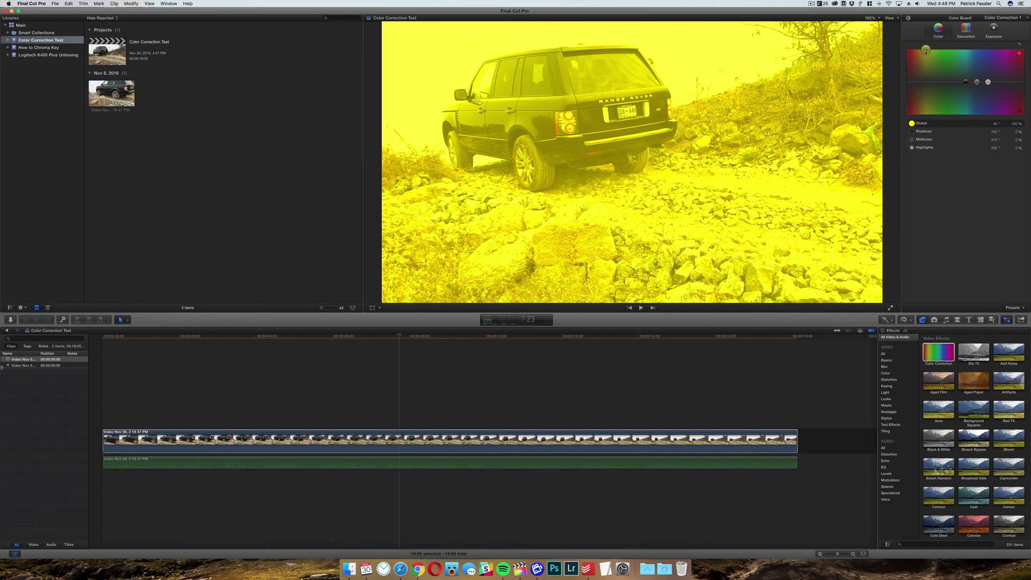
{"action": "left_click_drag", "start_coordinate": [925, 51], "coordinate": [926, 84]}
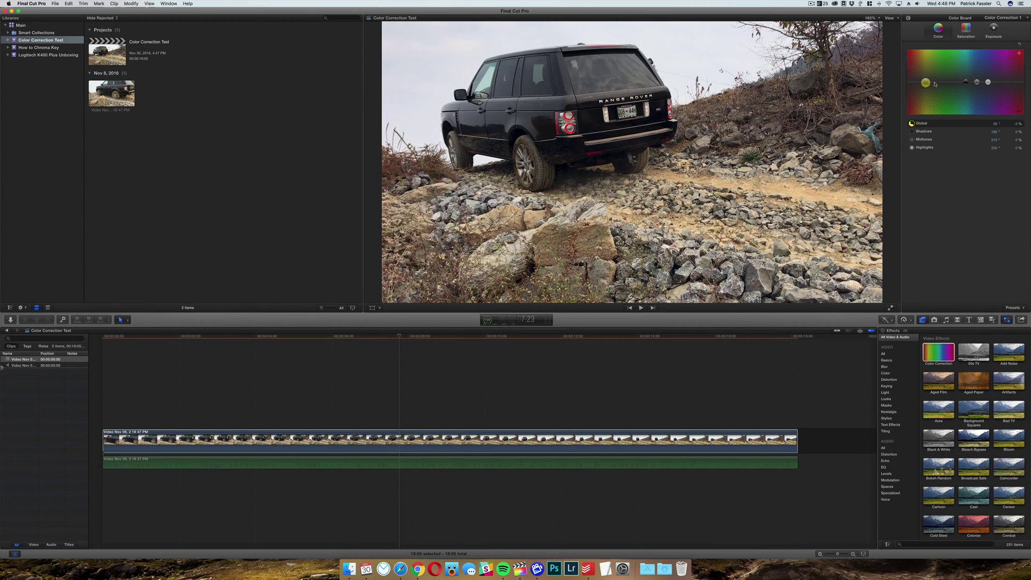
{"action": "left_click", "coordinate": [934, 132]}
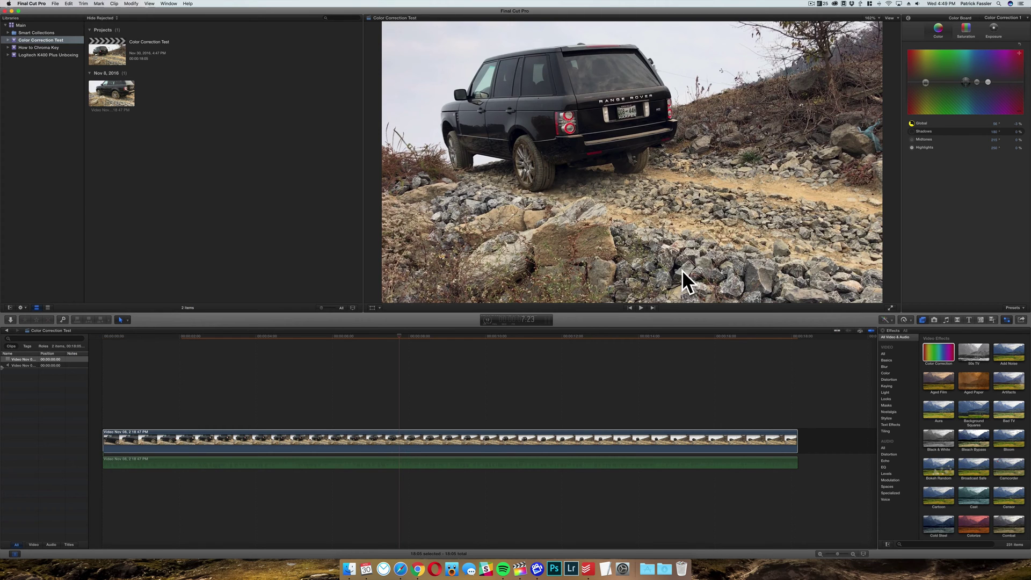
{"action": "left_click", "coordinate": [997, 63]}
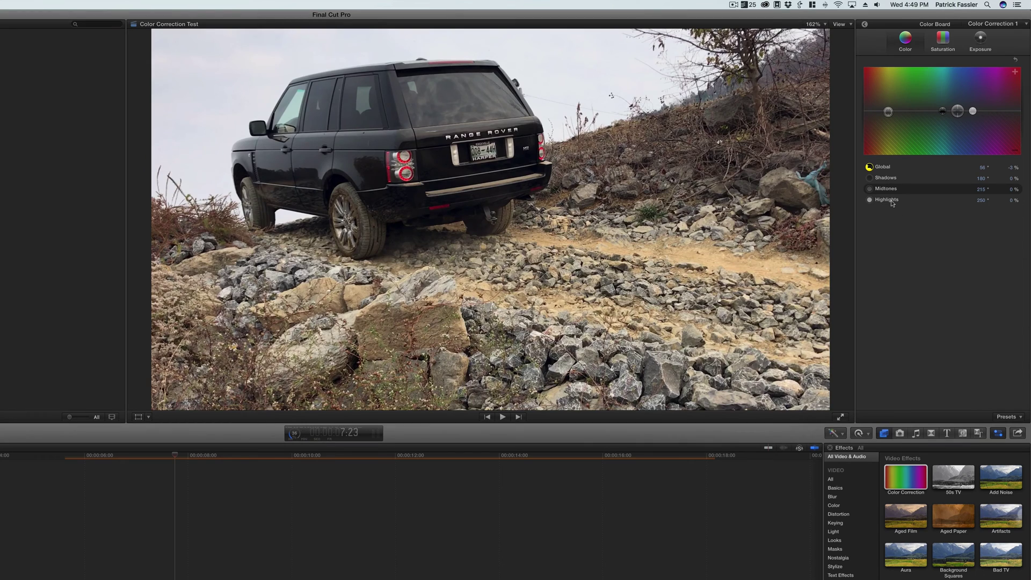
Step: Try a teal tint on the Shadows, then set the Shadows colour strength to 0%
{"action": "left_click", "coordinate": [892, 202]}
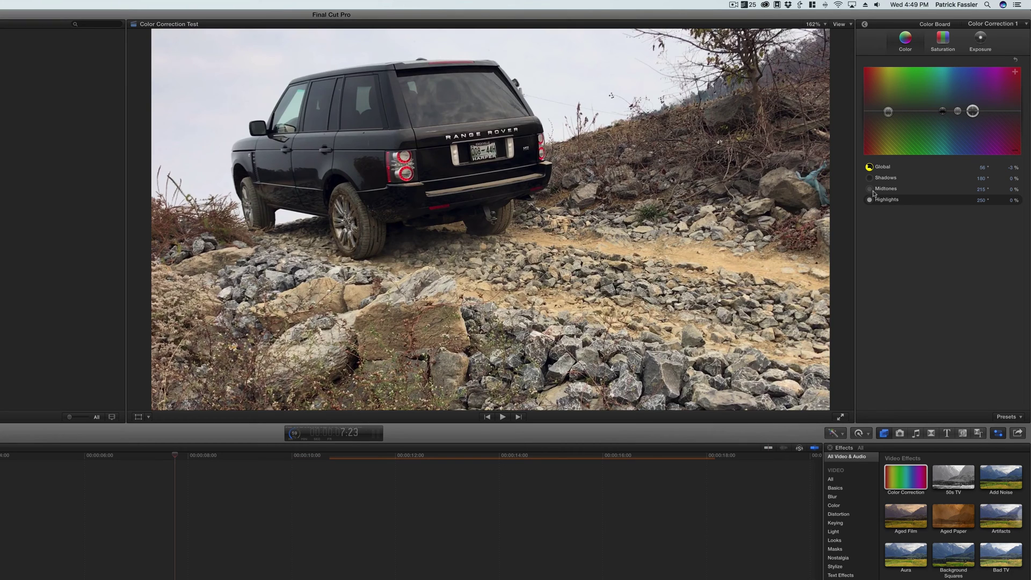
{"action": "left_click", "coordinate": [899, 177]}
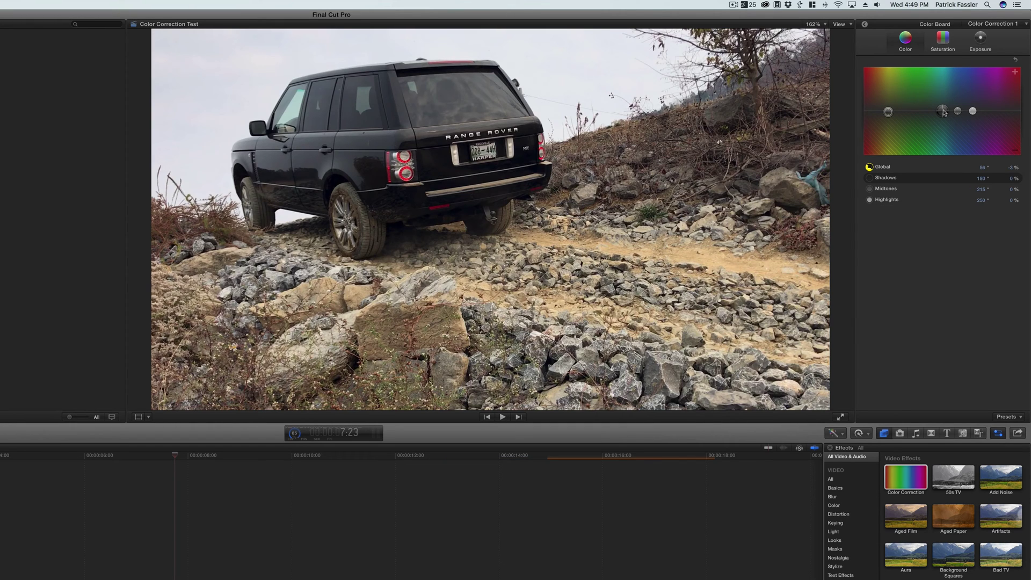
{"action": "mouse_move", "coordinate": [944, 112]}
{"action": "left_mouse_down"}
{"action": "mouse_move", "coordinate": [944, 99]}
{"action": "mouse_move", "coordinate": [943, 112]}
{"action": "mouse_move", "coordinate": [922, 106]}
{"action": "mouse_move", "coordinate": [938, 112]}
{"action": "left_mouse_up"}
{"action": "left_click", "coordinate": [1006, 178]}
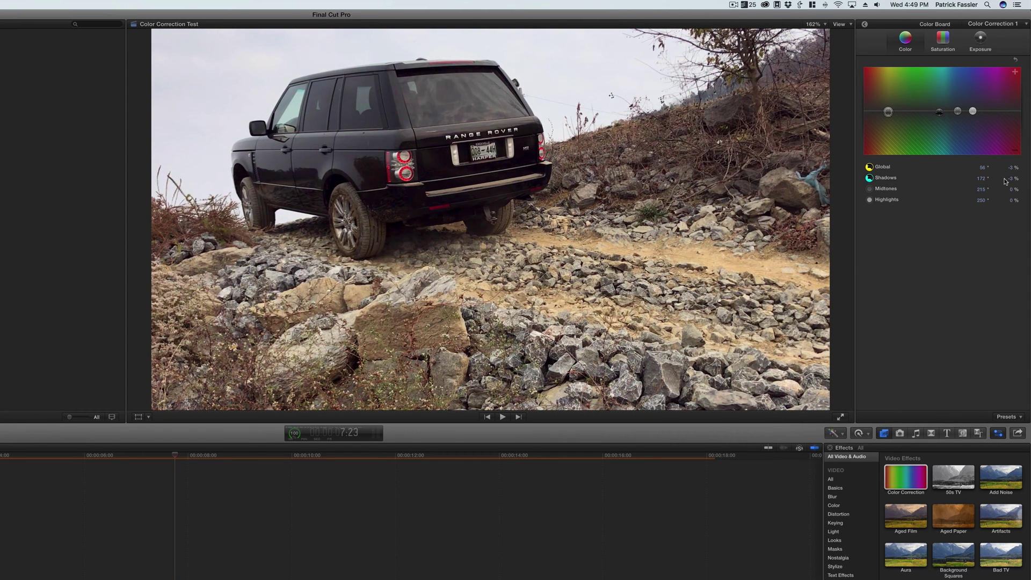
{"action": "type", "text": "0"}
{"action": "key", "text": "Return"}
Step: On the Saturation page, lower the Global saturation slightly below zero
{"action": "left_click", "coordinate": [944, 43]}
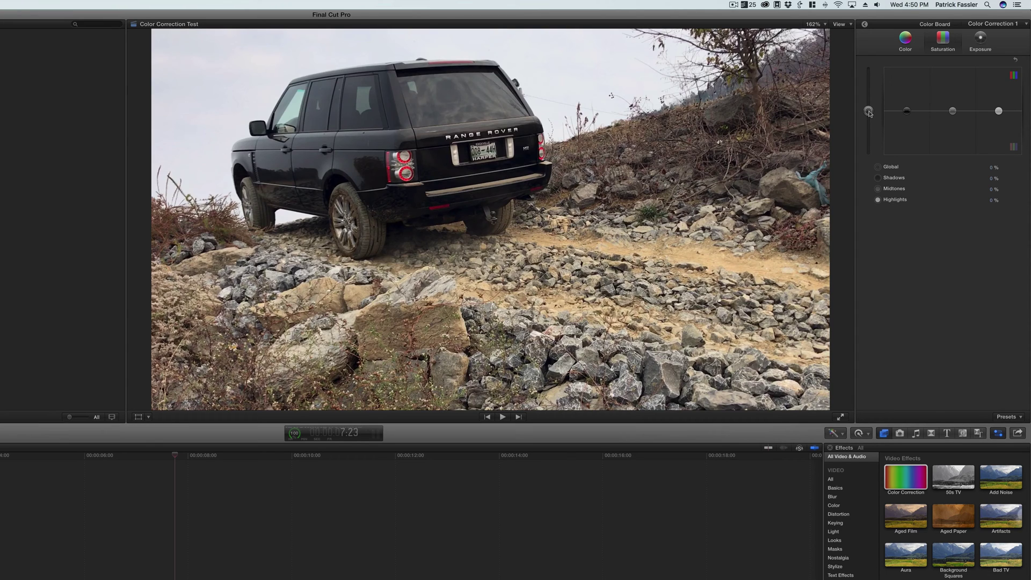
{"action": "left_click_drag", "start_coordinate": [868, 111], "coordinate": [870, 99]}
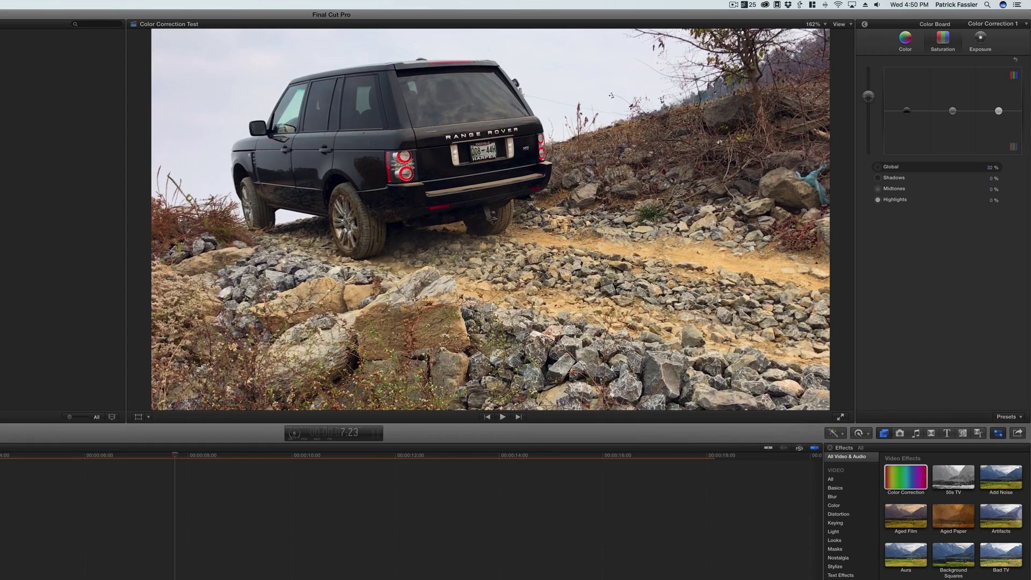
{"action": "left_click_drag", "start_coordinate": [868, 99], "coordinate": [872, 118]}
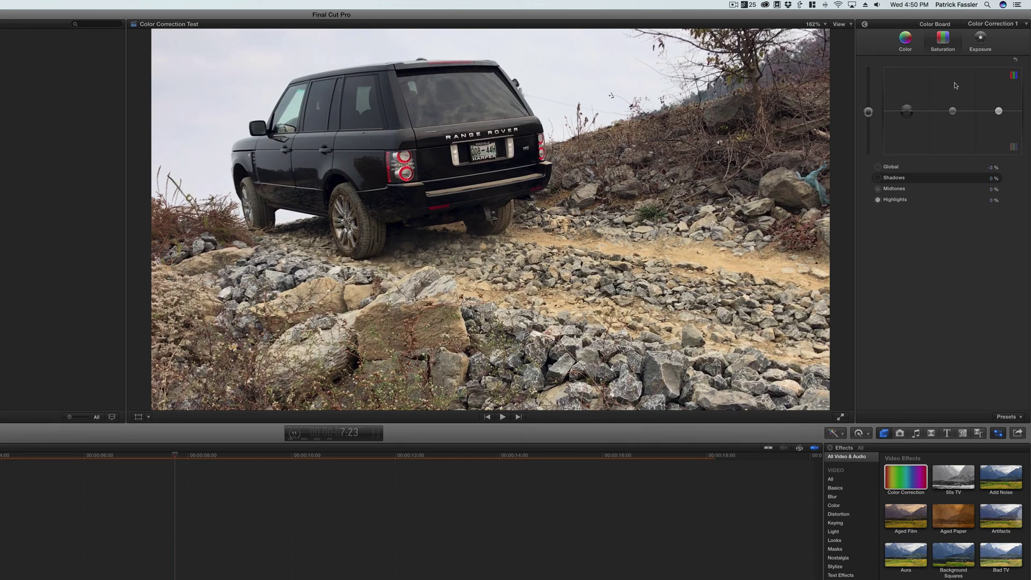
{"action": "left_click", "coordinate": [982, 42]}
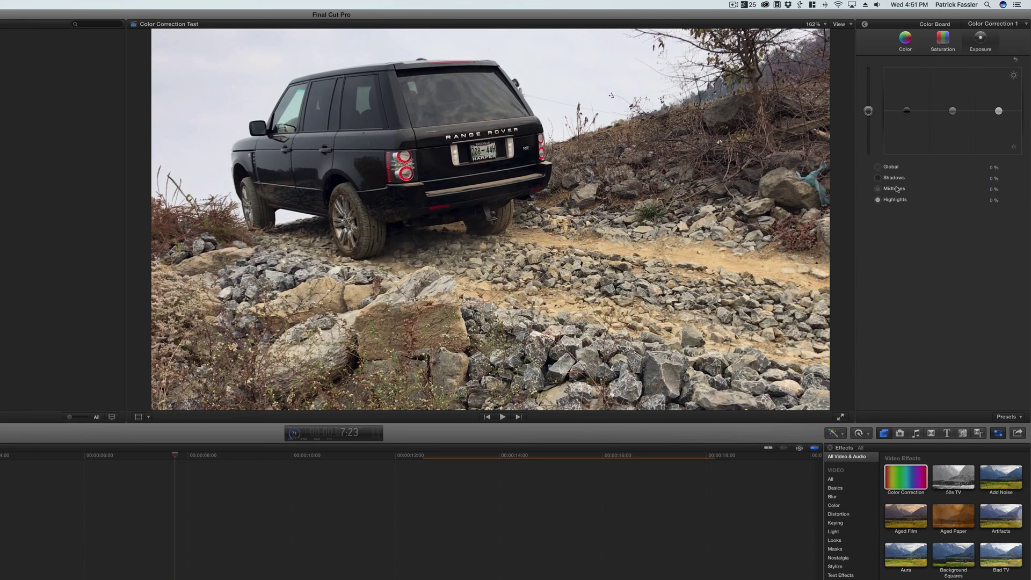
Step: Lift the Shadows exposure to 4% and drop the Highlights to -4%
{"action": "left_click_drag", "start_coordinate": [906, 111], "coordinate": [910, 113]}
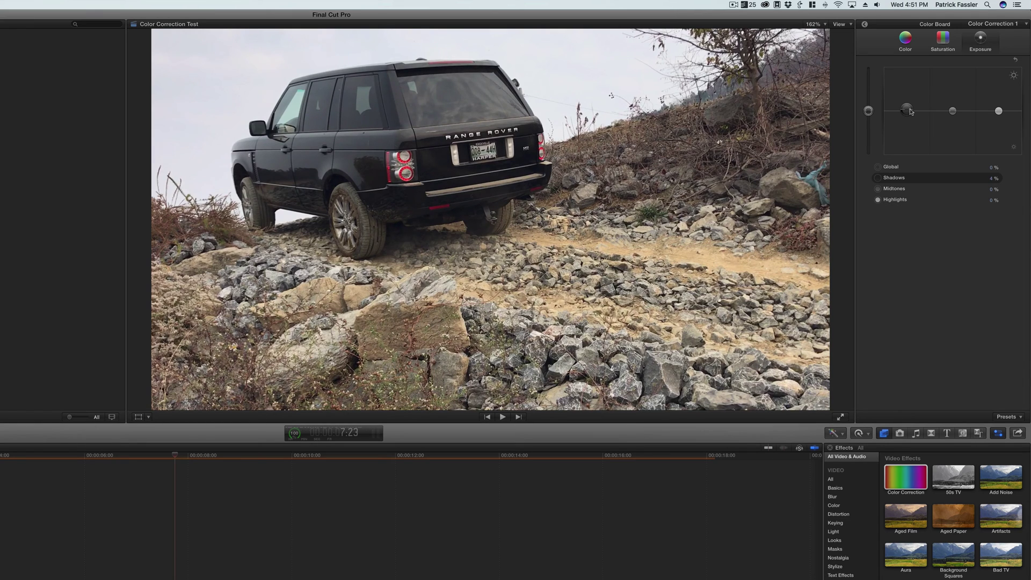
{"action": "left_click", "coordinate": [899, 202]}
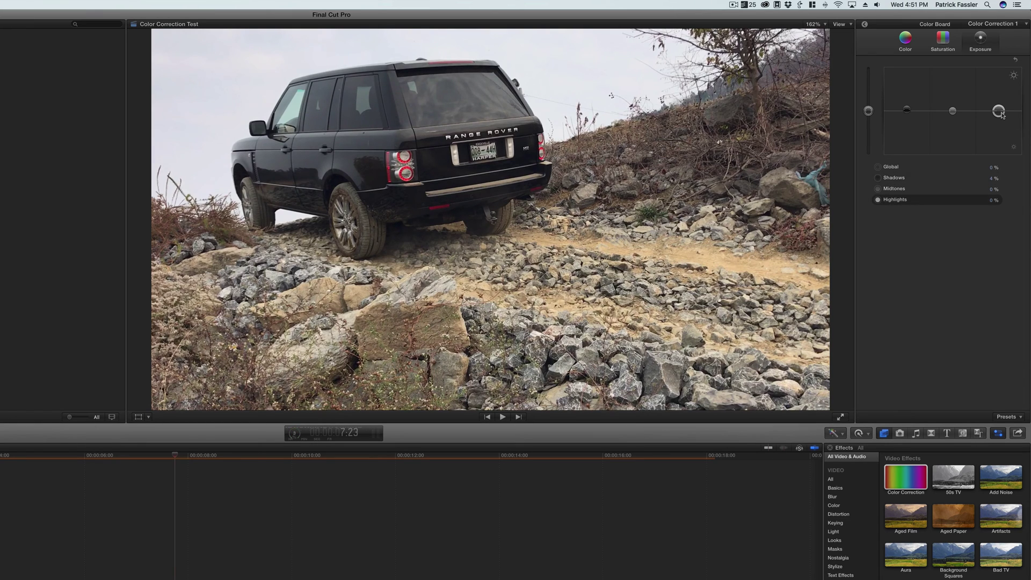
{"action": "left_click_drag", "start_coordinate": [1002, 114], "coordinate": [1002, 115]}
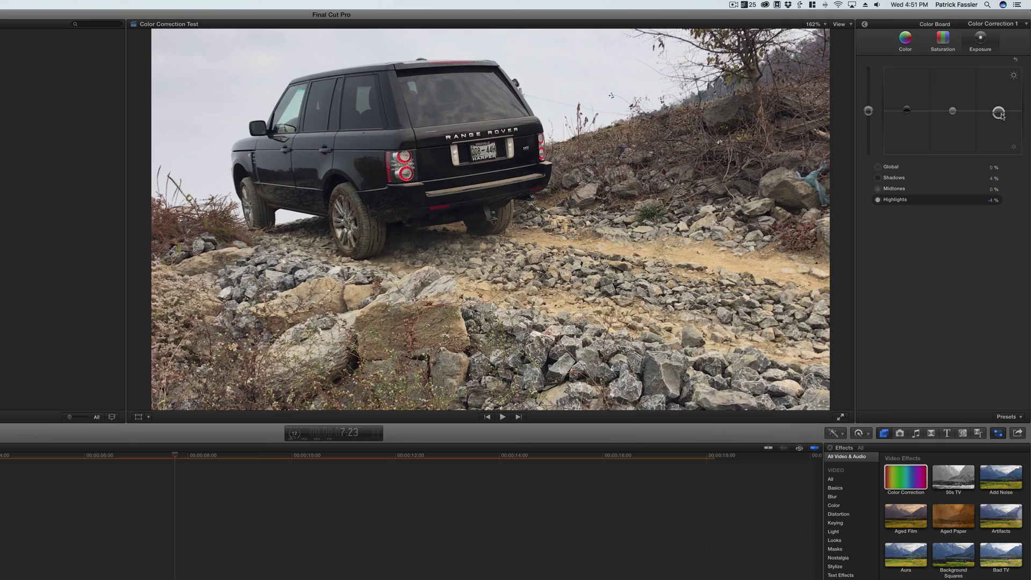
{"action": "left_click", "coordinate": [865, 24]}
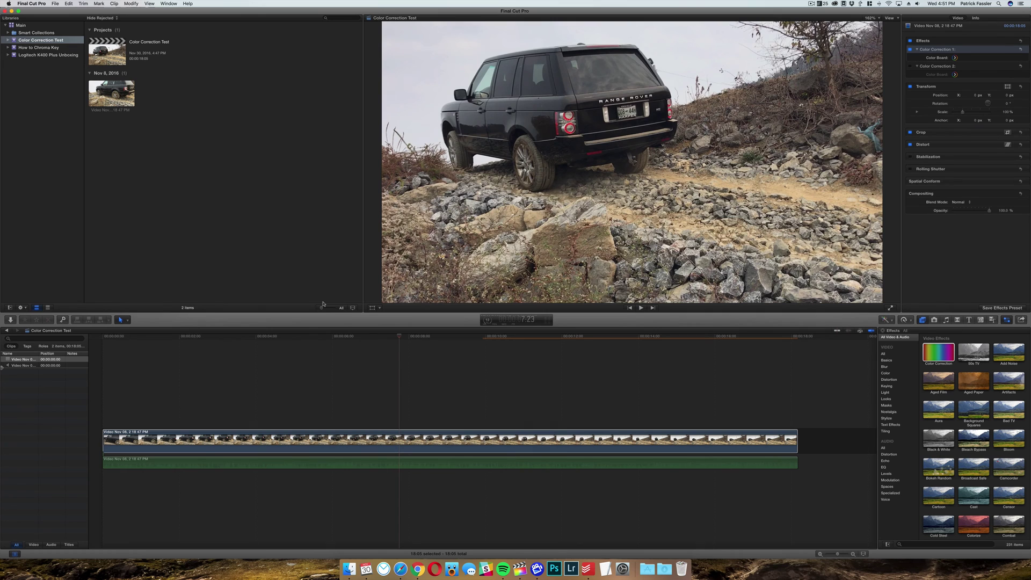
{"action": "left_click_drag", "start_coordinate": [256, 337], "coordinate": [99, 337]}
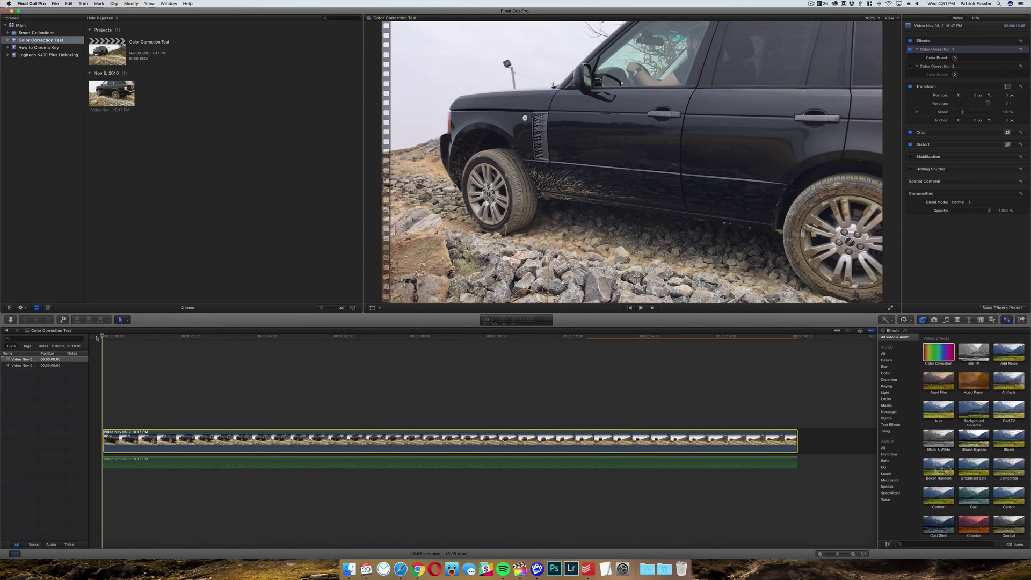